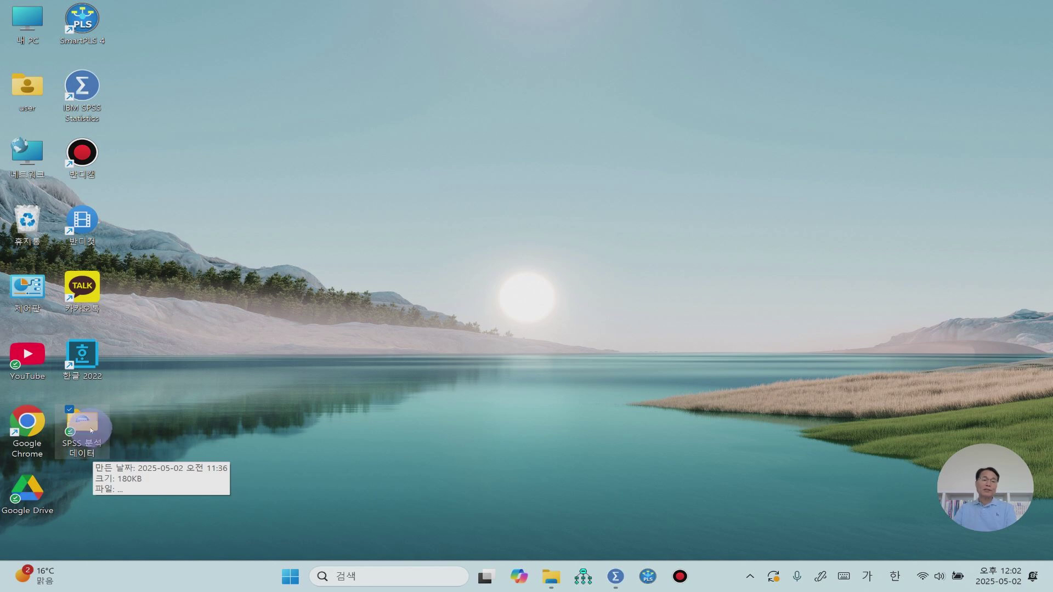
- Look over the data files in the desktop folder SPSS 분석 데이터 and close the folder
double_click(91, 430)
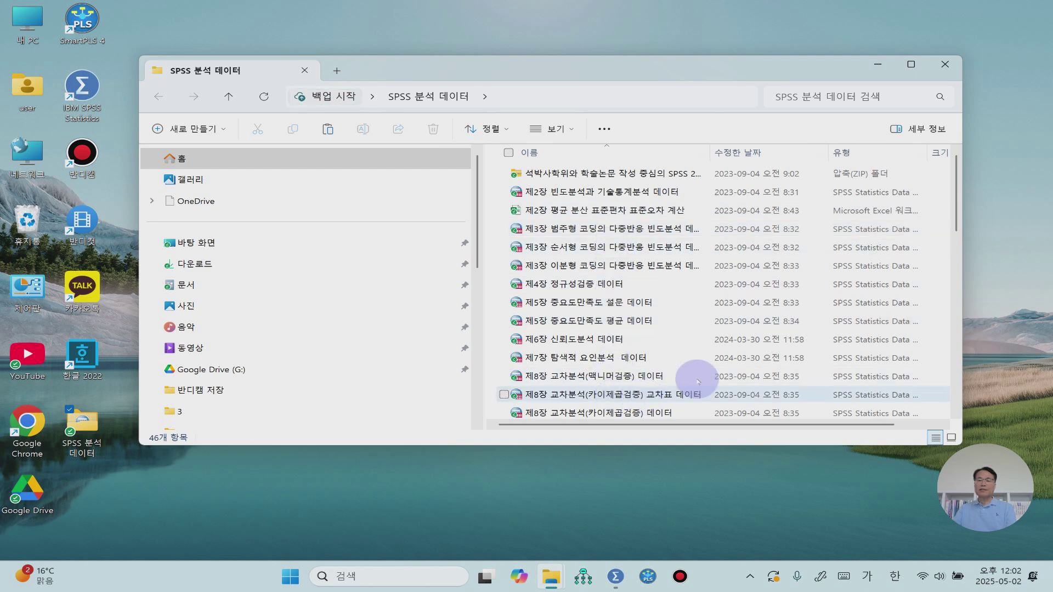
left_click(945, 65)
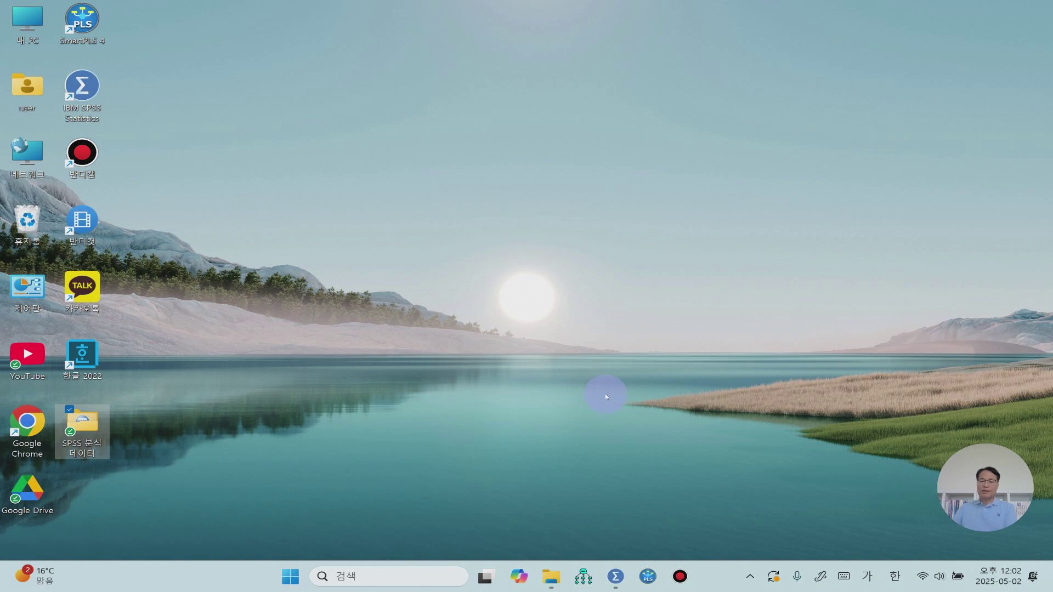
- Switch to SPSS Statistics and open the data file 제2장 빈도분석과 기술통계분석 데이터.sav
mouse_move(608, 590)
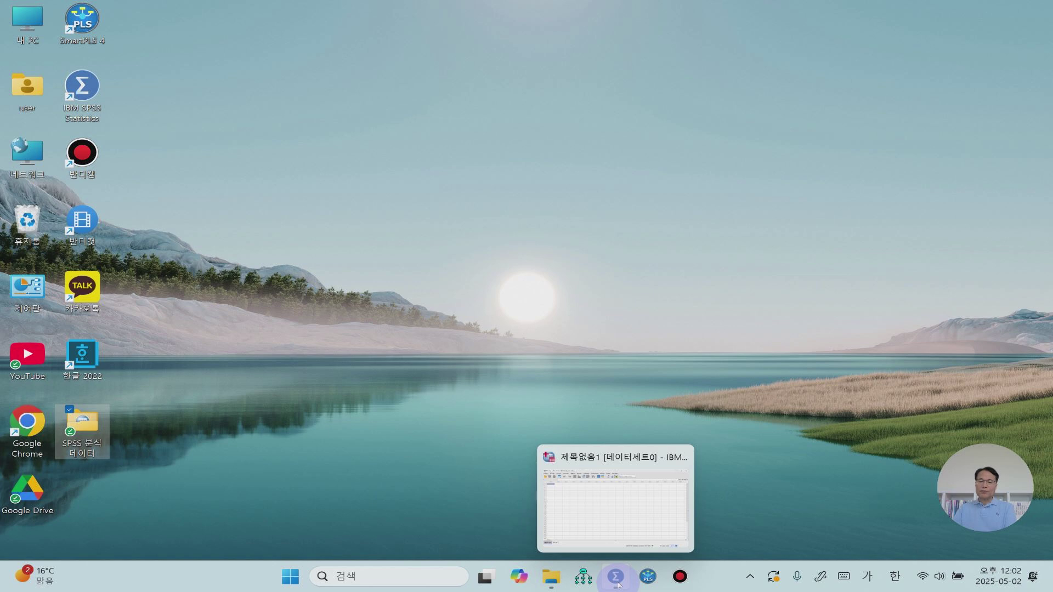
left_click(608, 505)
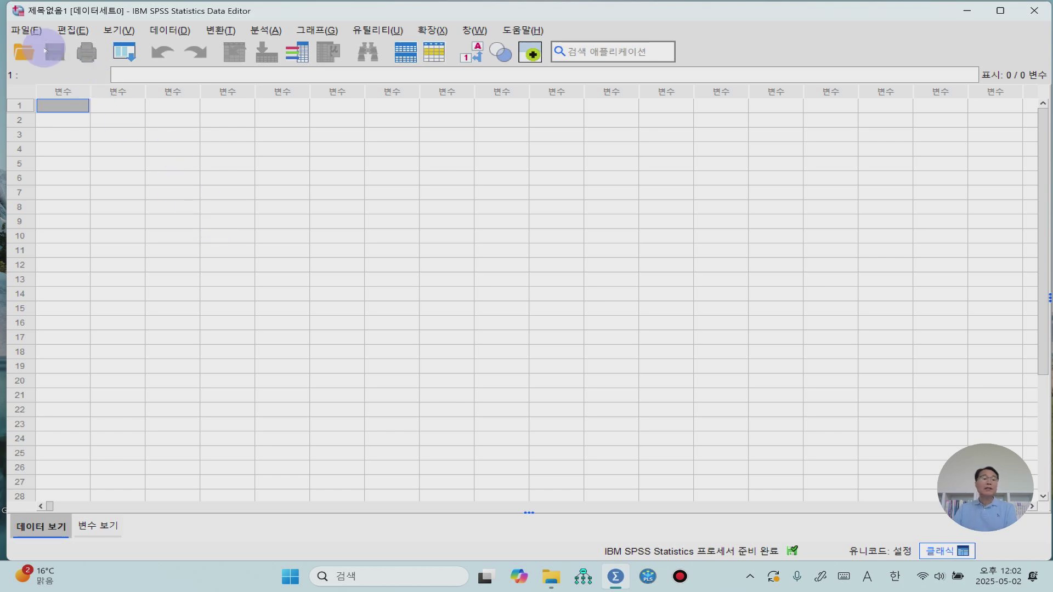
left_click(23, 32)
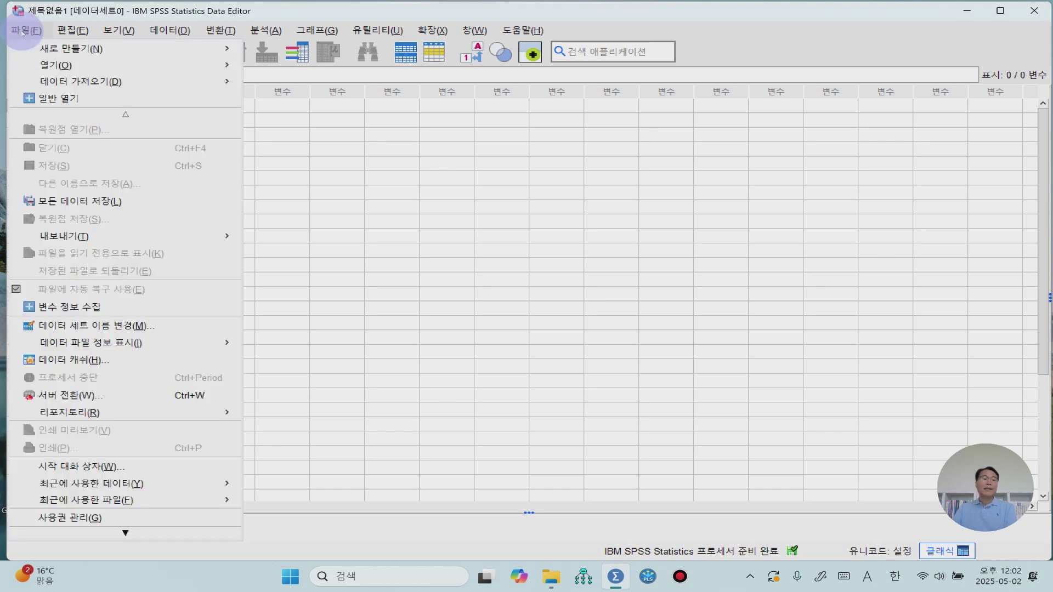
mouse_move(61, 67)
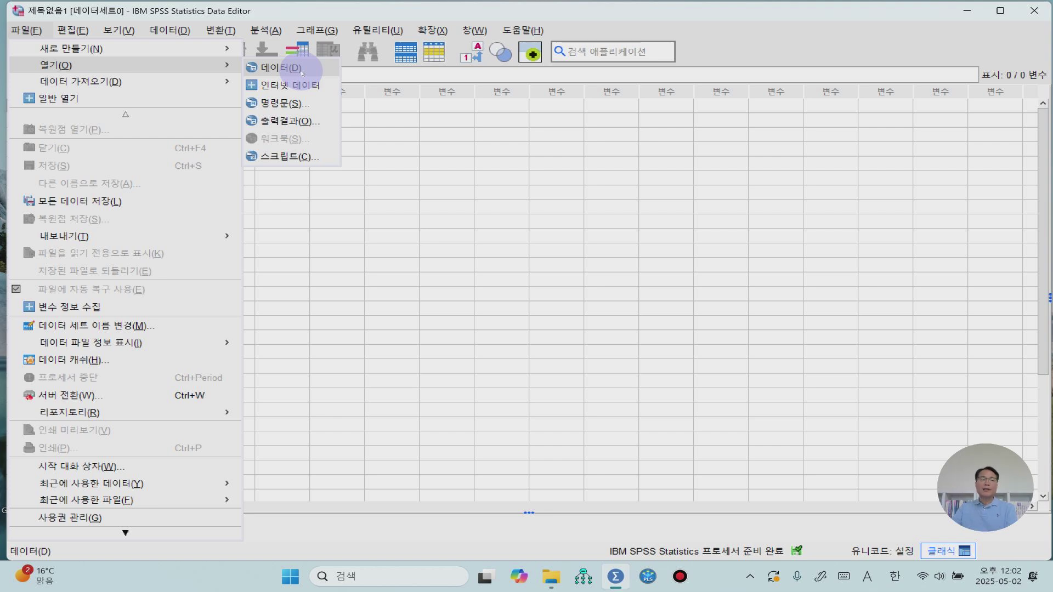
left_click(301, 69)
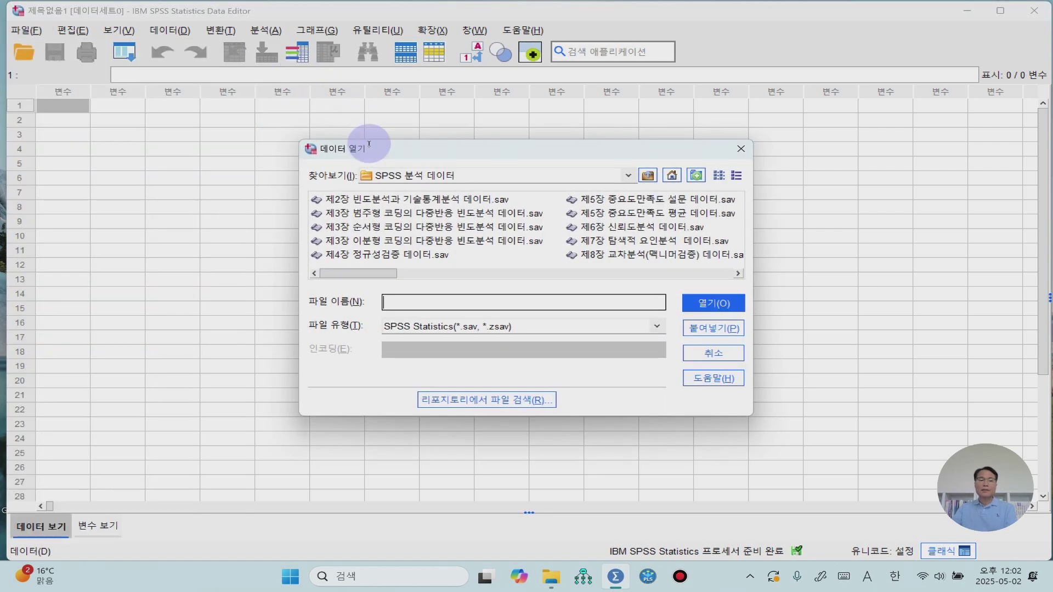
left_click(405, 200)
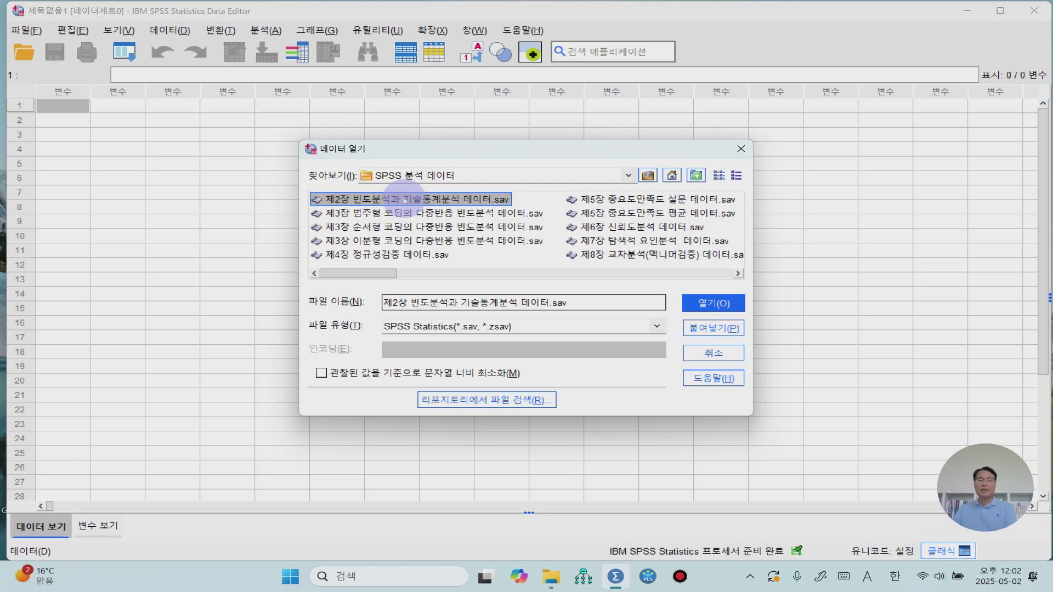
left_click(714, 302)
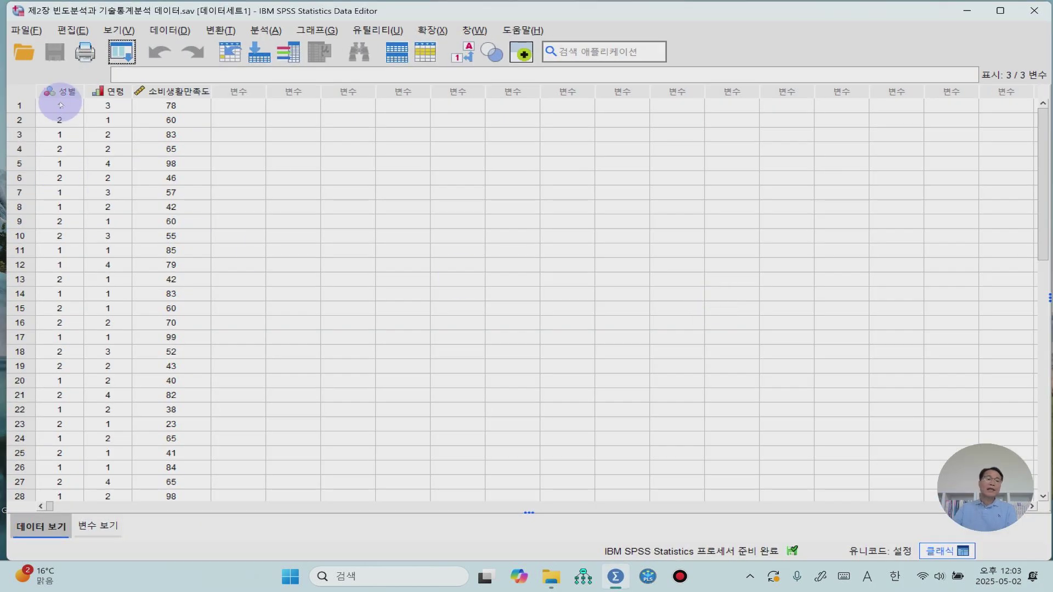
- Show the variable definitions and widen the name (이름) column so the longest variable name fits
mouse_move(64, 98)
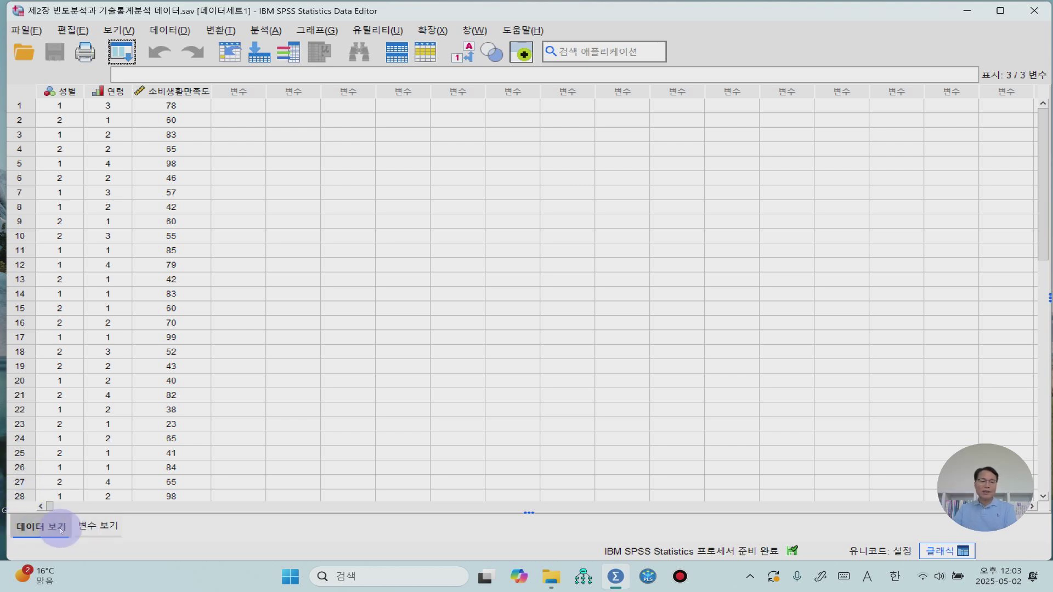
left_click(104, 528)
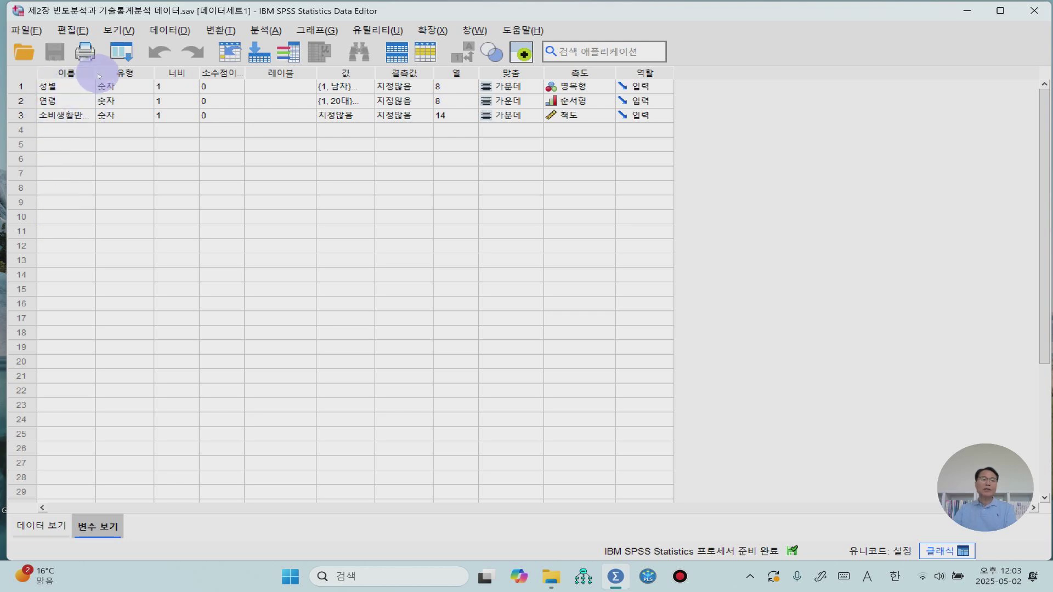
left_click_drag(95, 75, 124, 75)
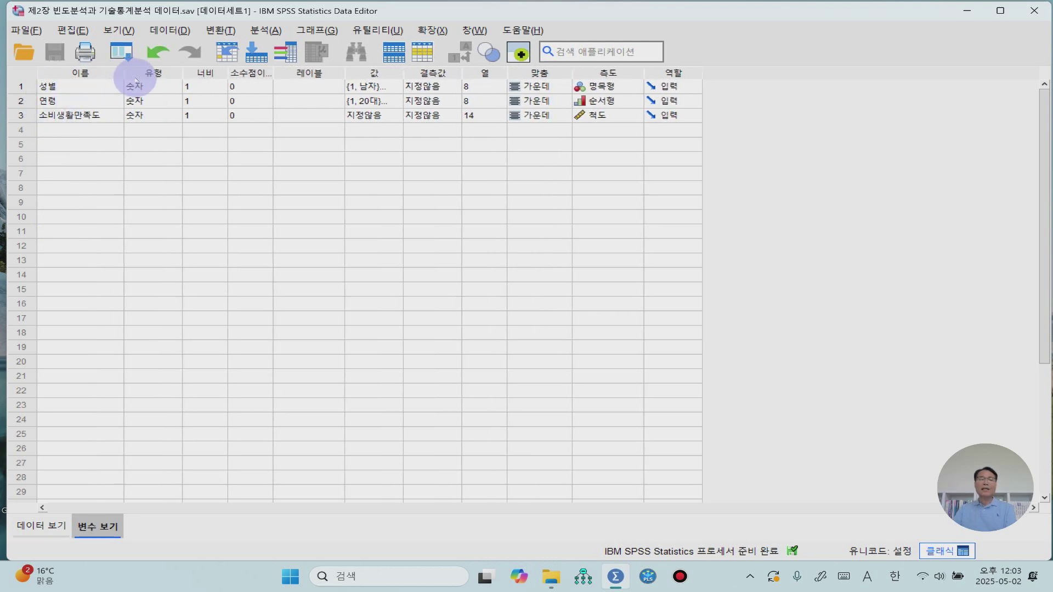
- Examine the measurement level (측도) and value (값) columns of the variables, leaving the missing-value settings untouched
left_click(627, 74)
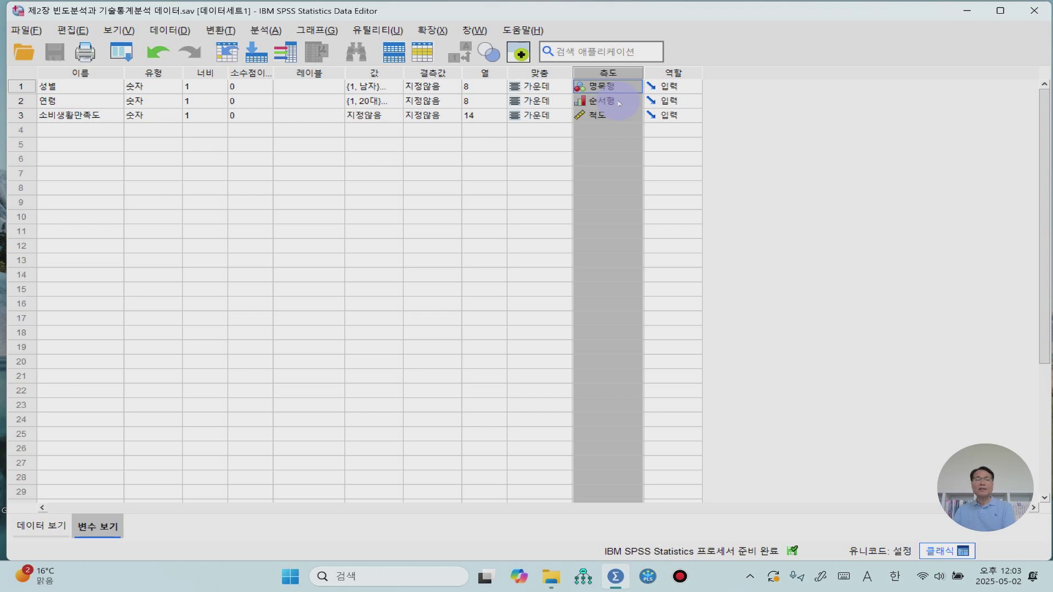
left_click(349, 173)
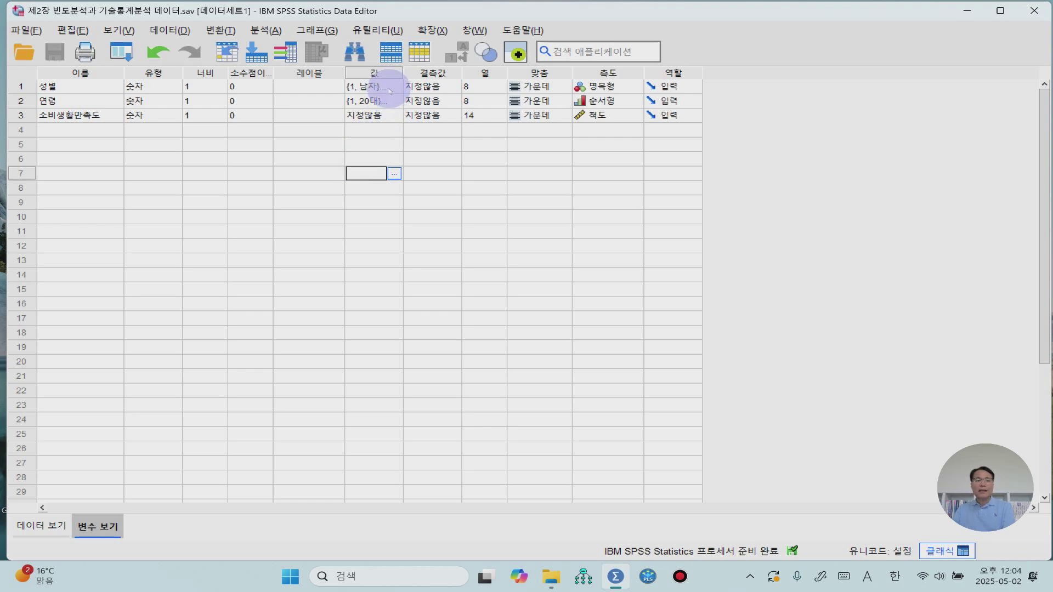
left_click(373, 72)
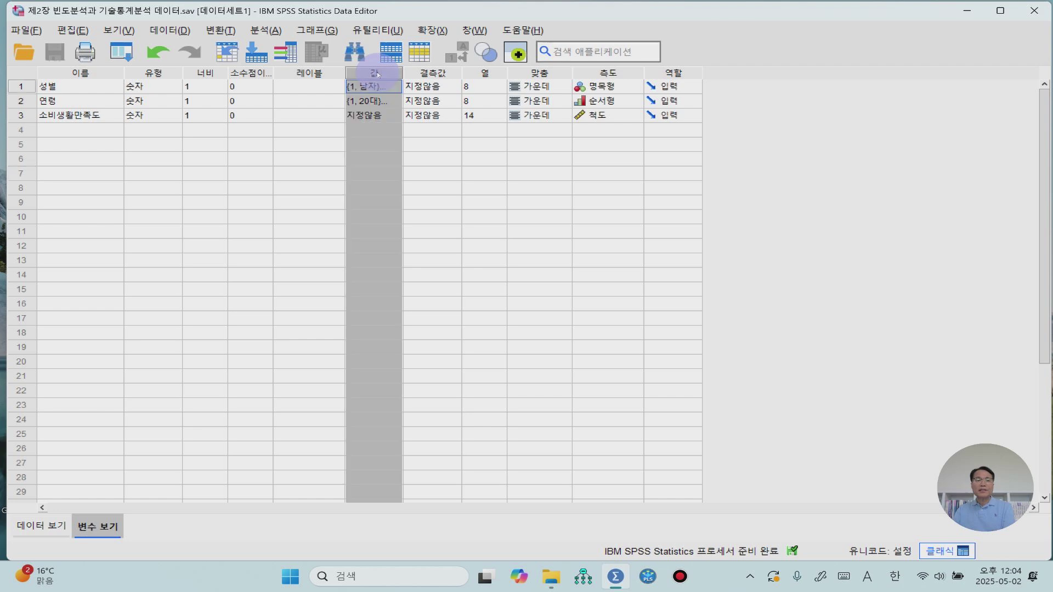
double_click(455, 160)
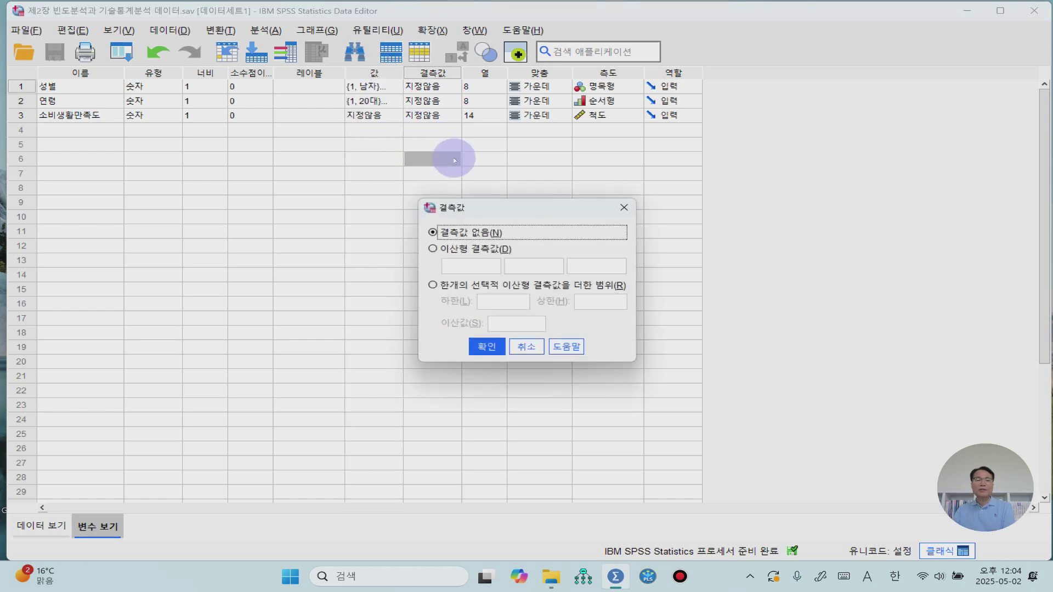
left_click(528, 347)
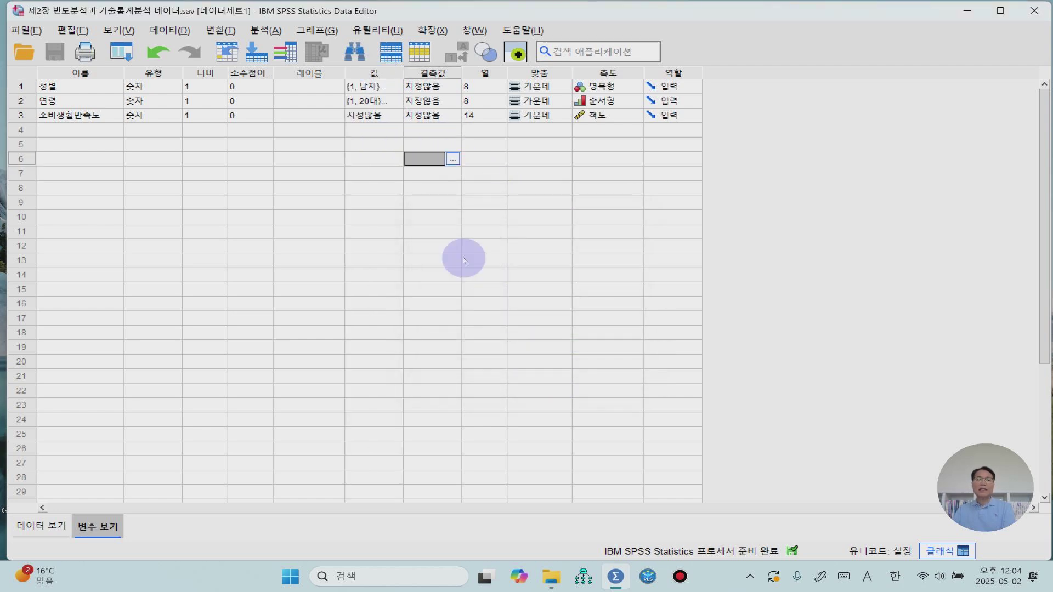
- Review the value labels defined for the variables 성별 and 연령
left_click(368, 88)
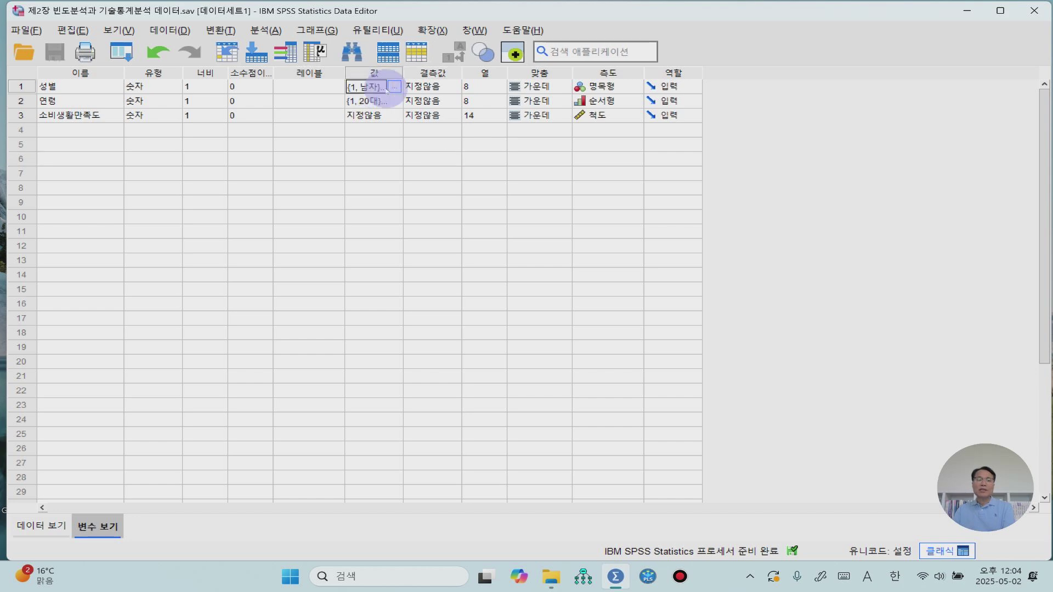
left_click(394, 88)
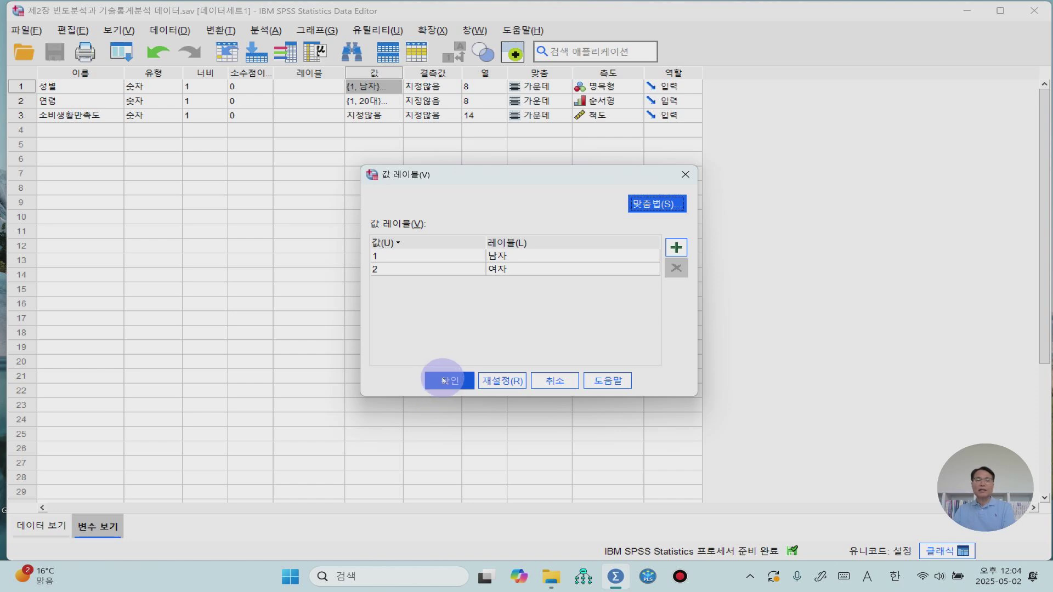
left_click(686, 176)
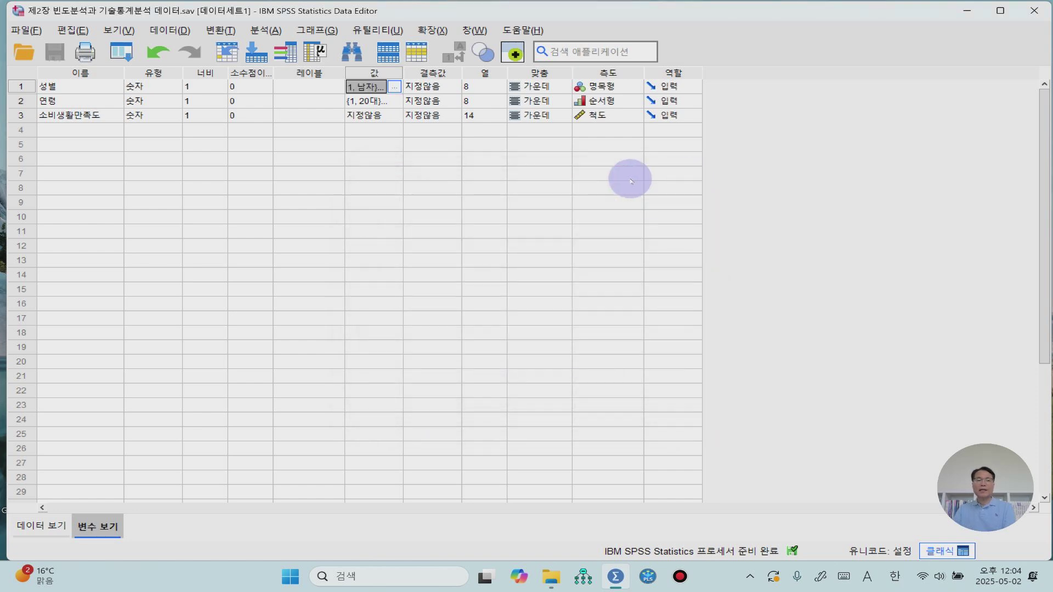
left_click(396, 103)
left_click(395, 102)
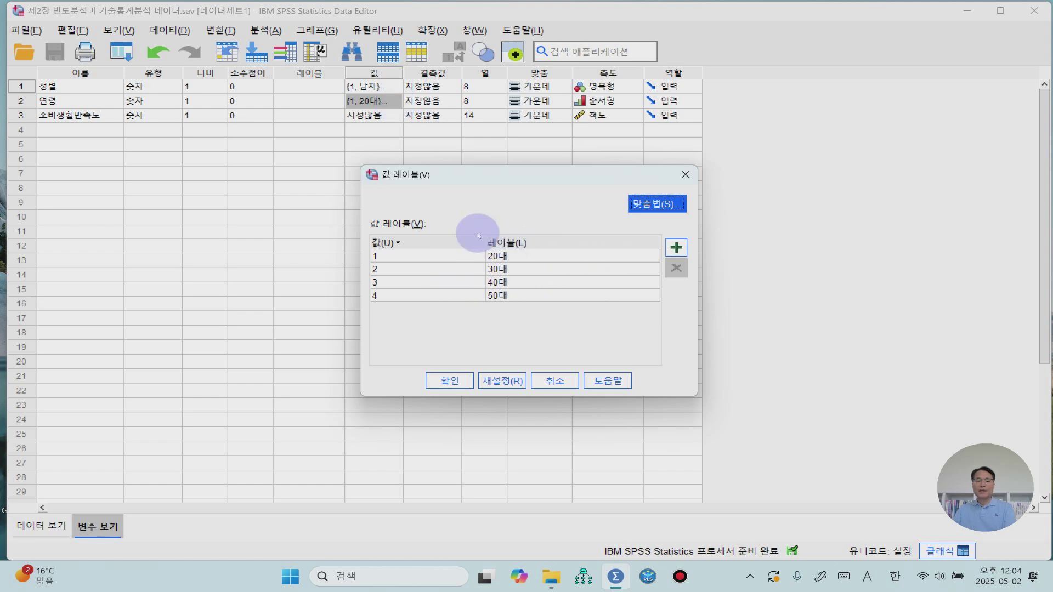
left_click(458, 382)
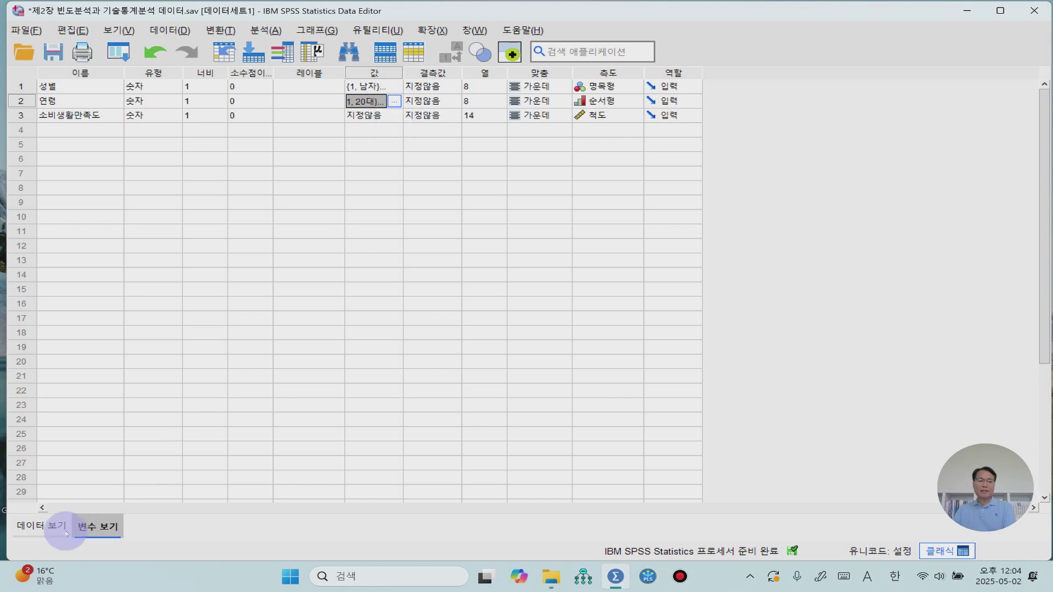
- Return to the data view and inspect the 성별 and 연령 columns
left_click(37, 532)
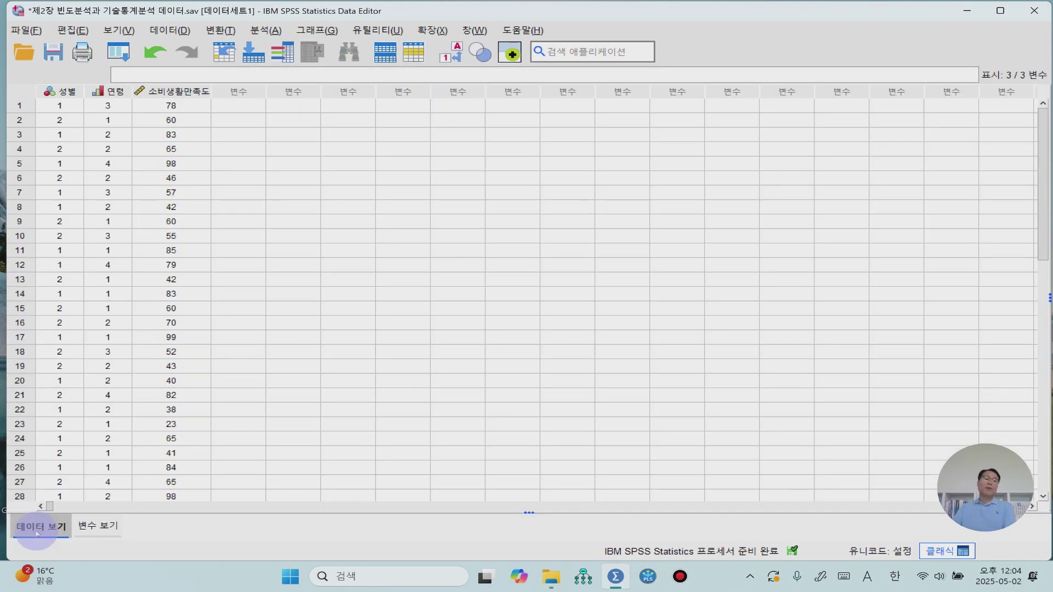
left_click(65, 91)
left_click(116, 92)
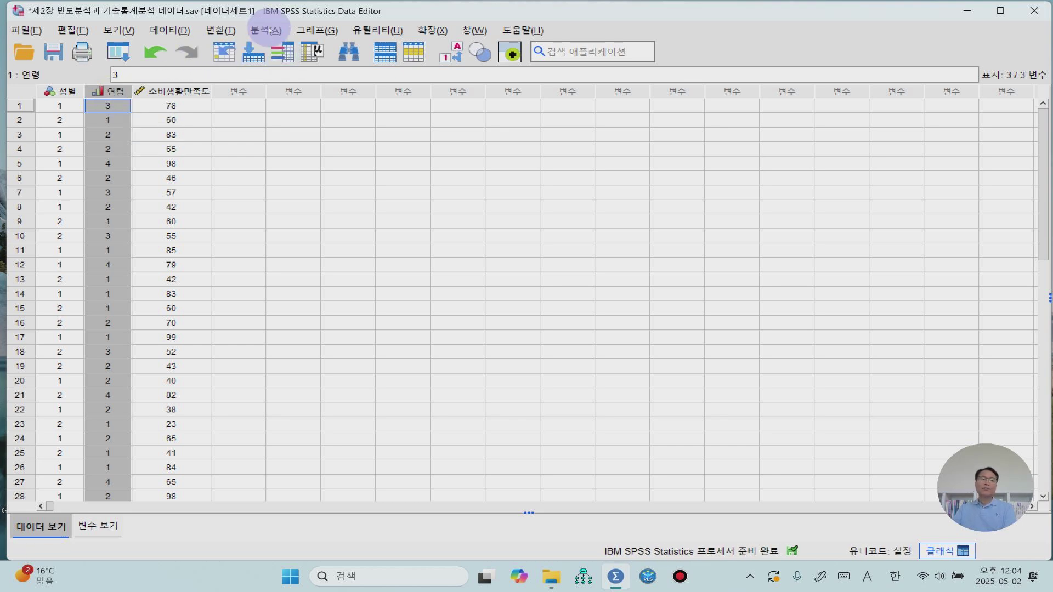
- Start a Frequencies analysis (빈도분석) and add 성별 and 연령 as the analysis variables
left_click(266, 31)
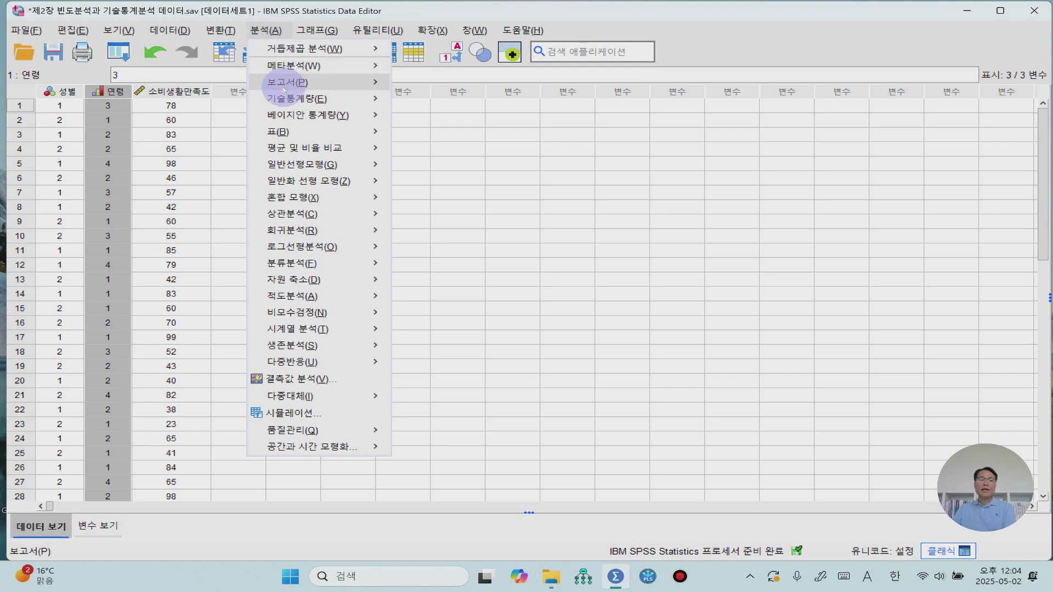
left_click(284, 101)
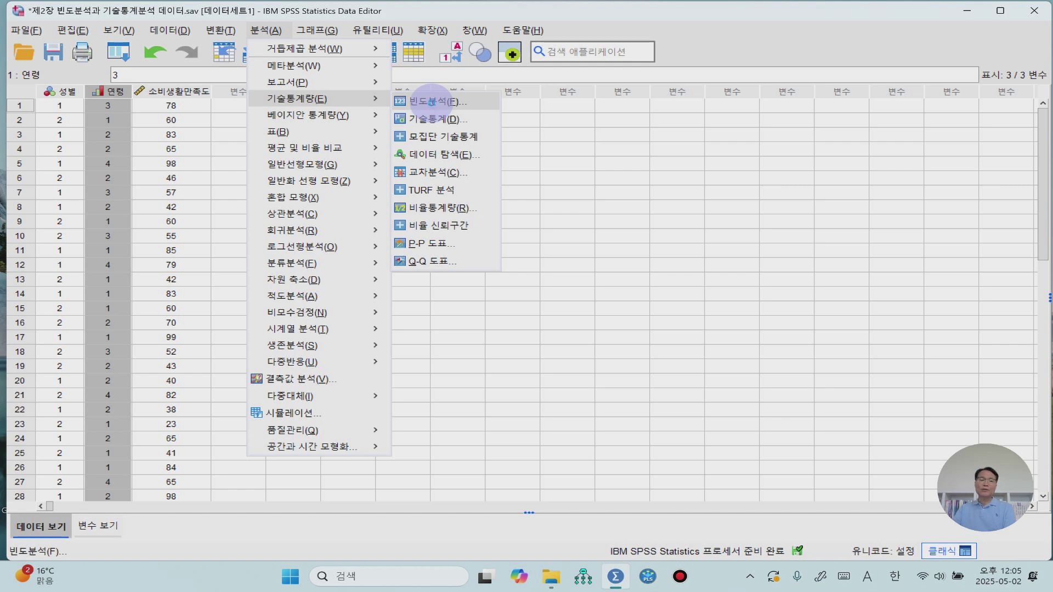
left_click(433, 102)
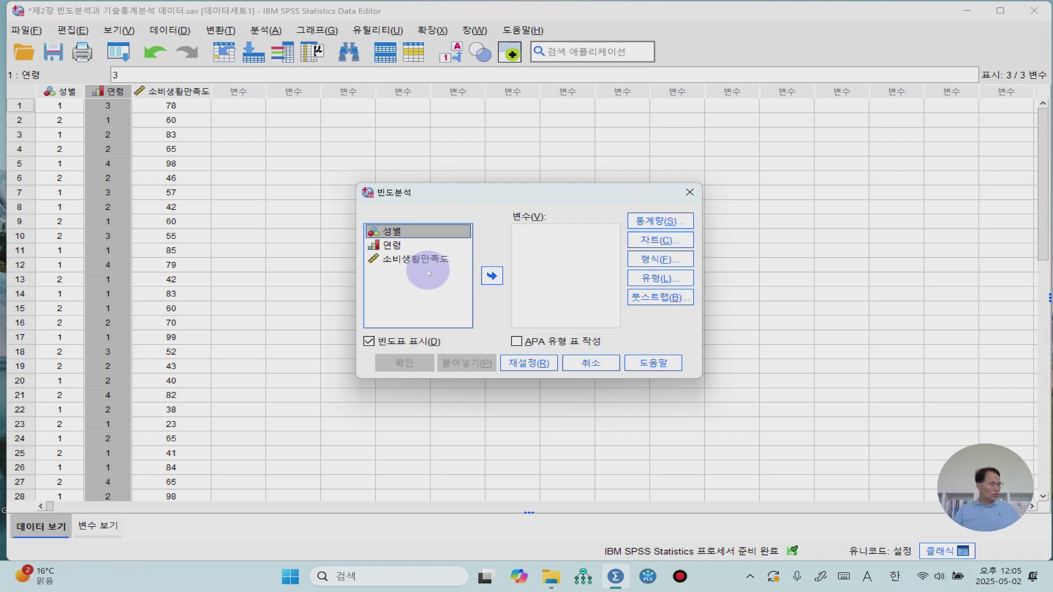
left_click(387, 246, "shift")
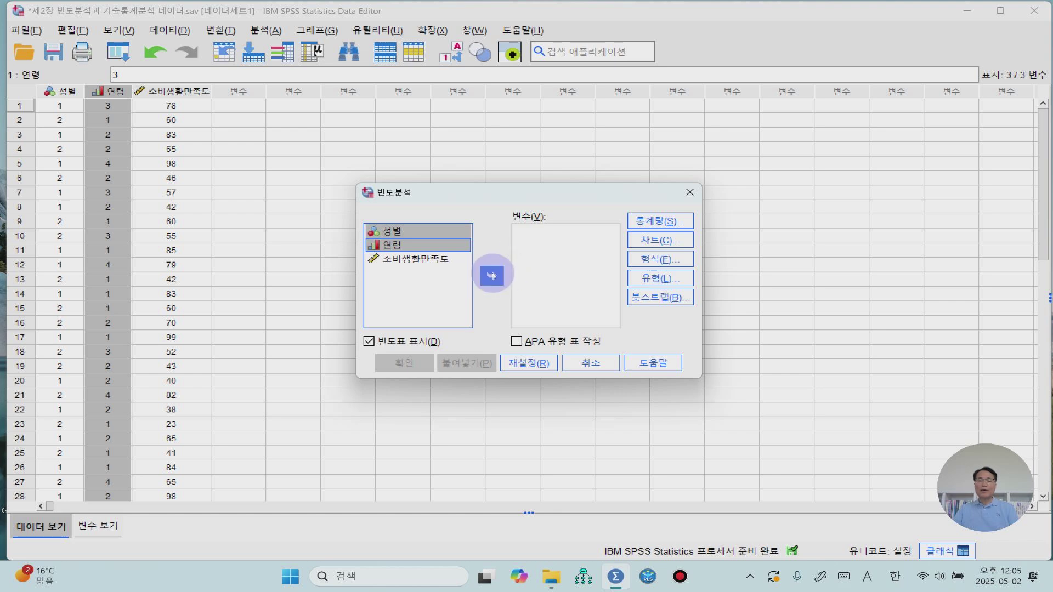
left_click(492, 276)
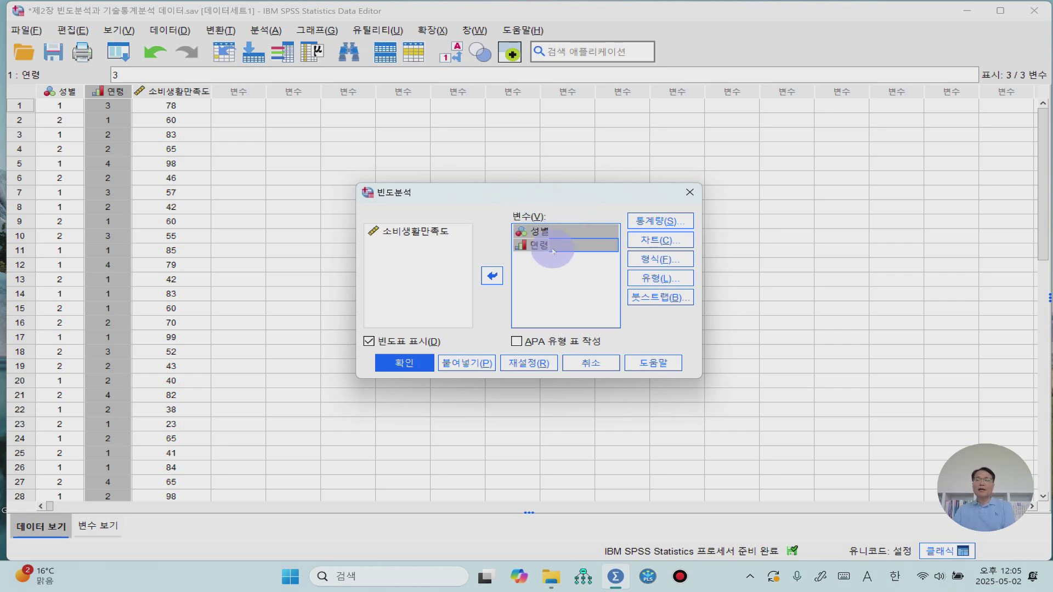
- Look at the statistics options of the frequency analysis and close them without selecting any
left_click(668, 229)
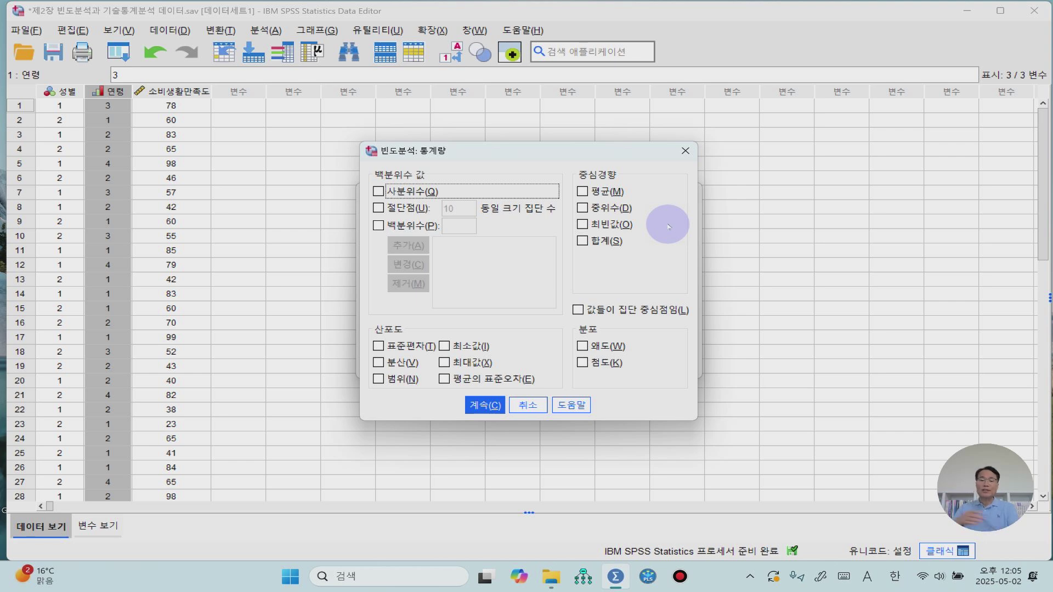
left_click(686, 152)
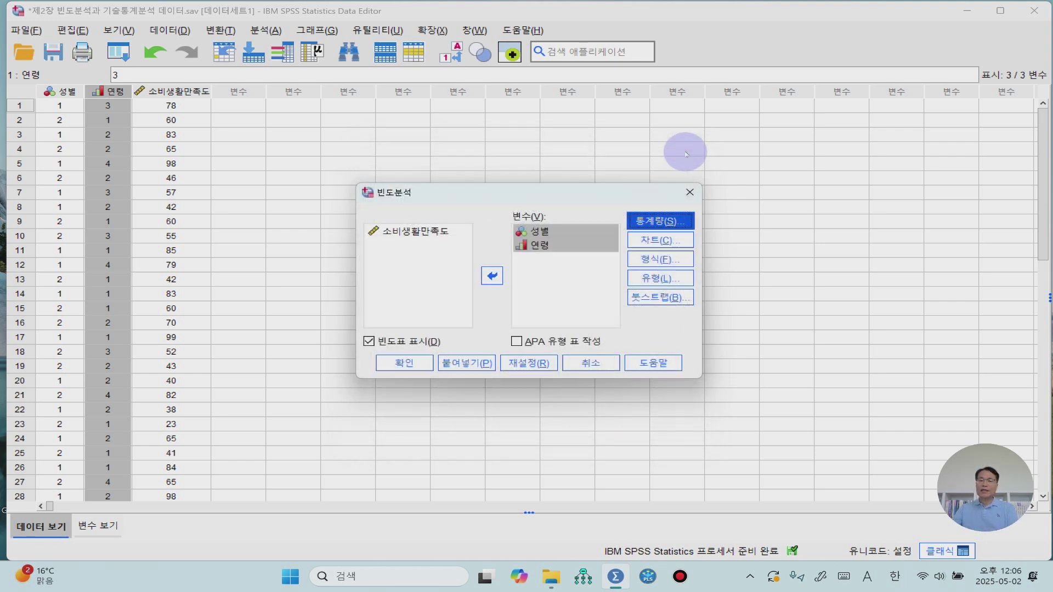
- Set the frequency analysis to produce bar charts (막대형 차트) and APA-style tables (APA 유형 표 작성)
left_click(673, 241)
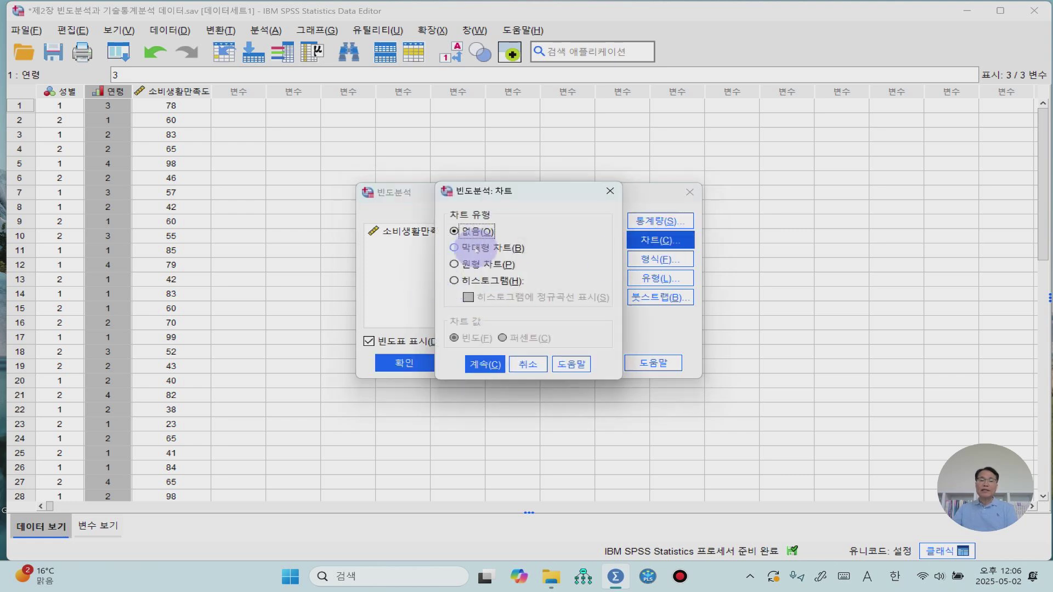
left_click(476, 249)
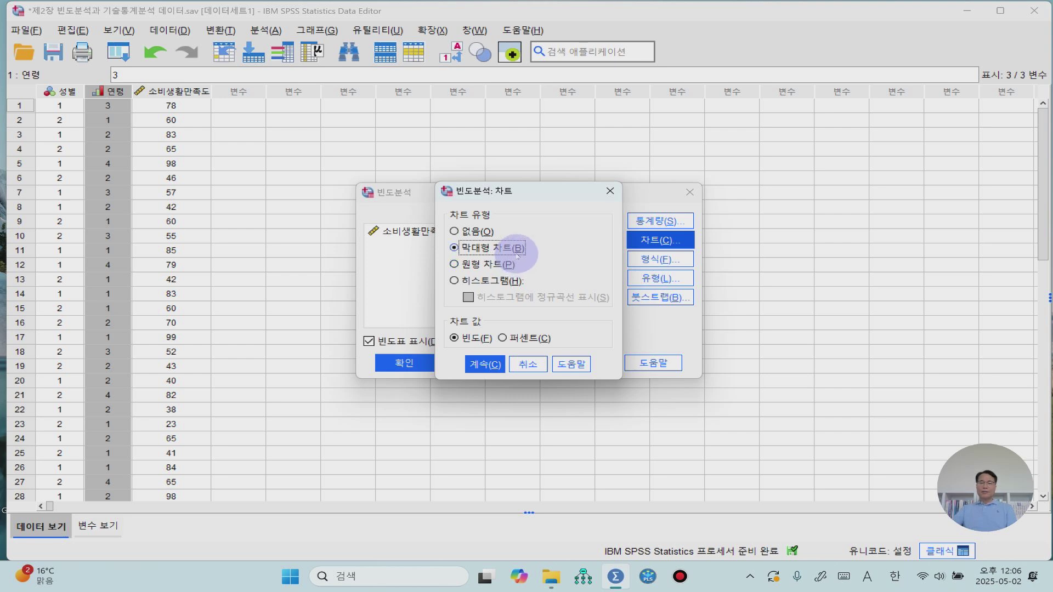
left_click(484, 365)
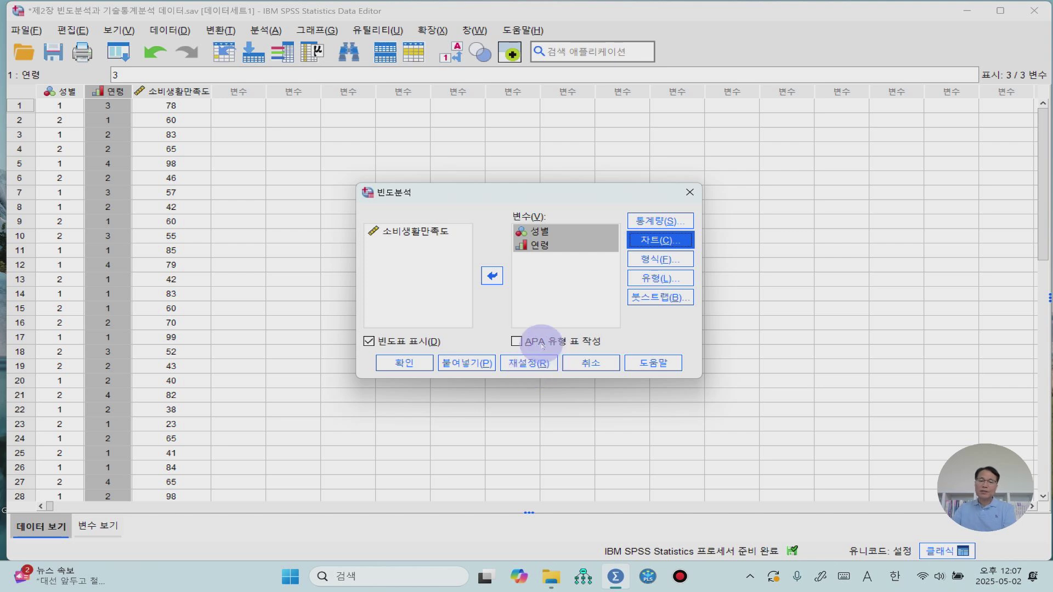
left_click(516, 342)
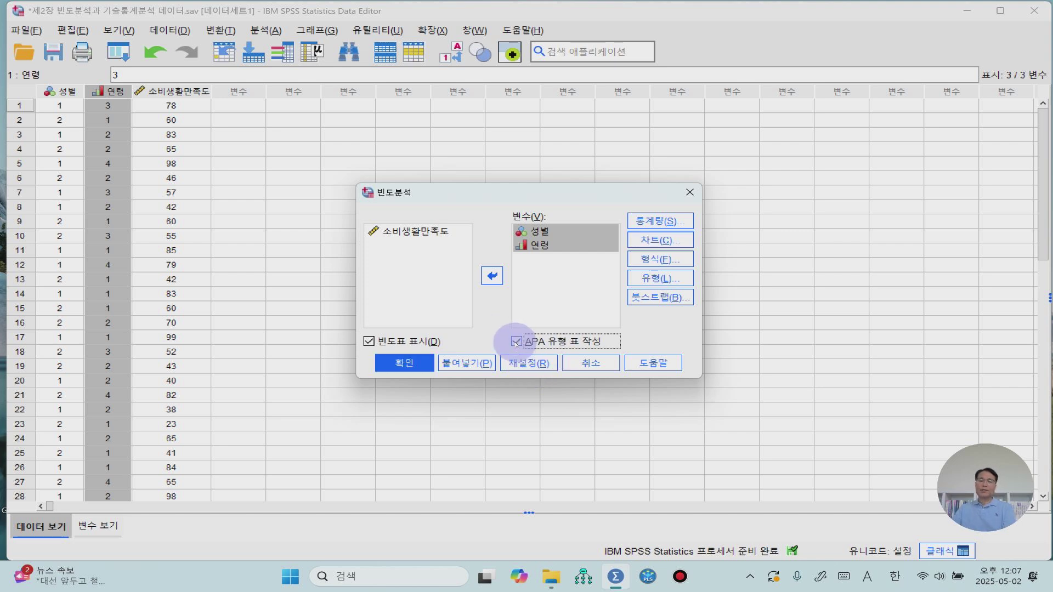
- Run the frequency analysis of 성별 and 연령 and maximize the output viewer window
left_click(413, 371)
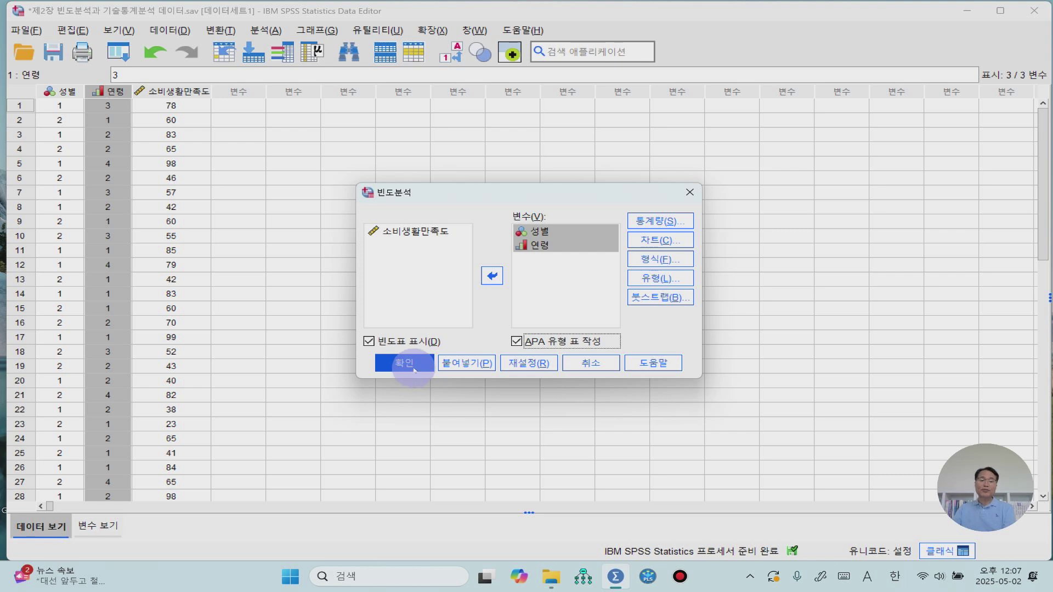
left_click(415, 371)
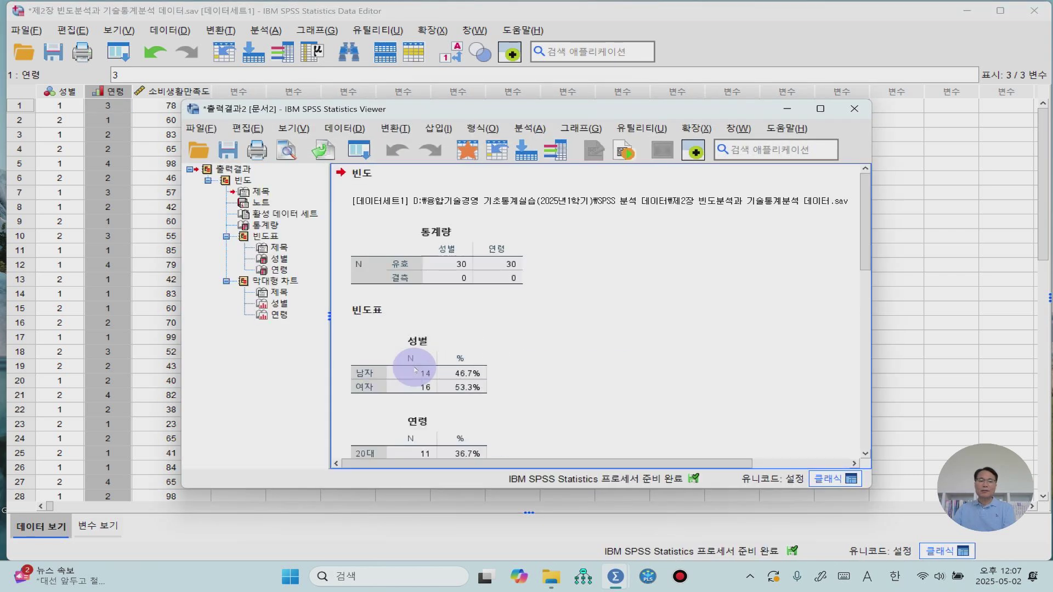
left_click(821, 109)
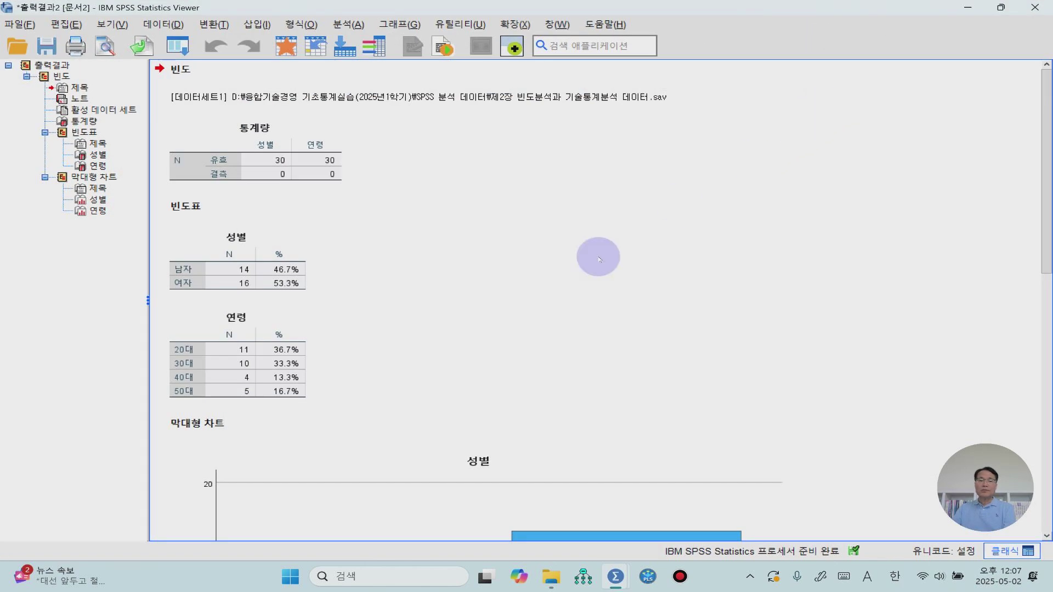
- Review the 통계량 table, the 성별 and 연령 frequency tables, and the bar charts in the output
left_click(254, 147)
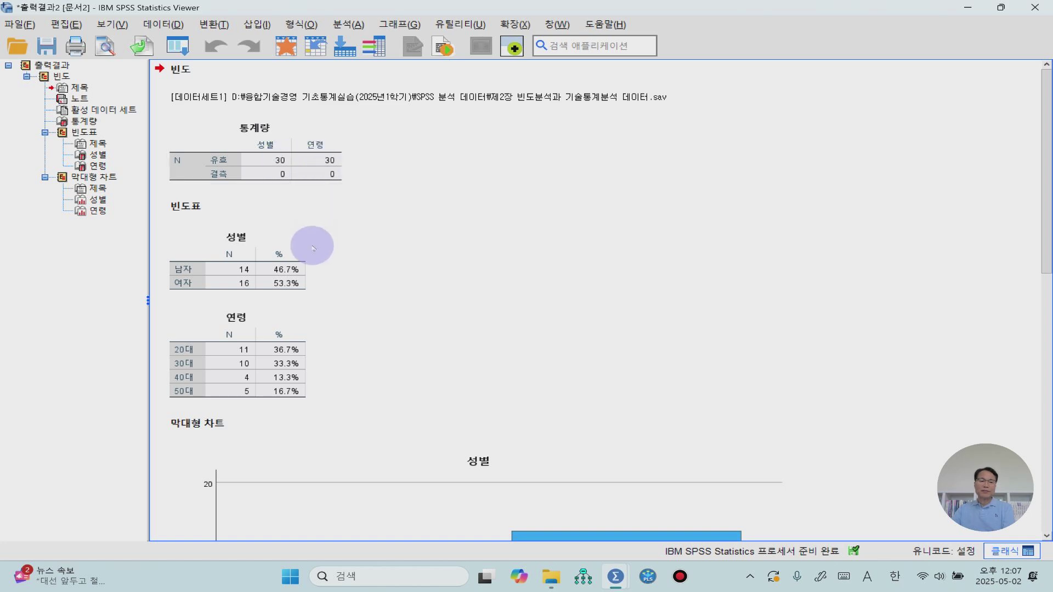
left_click(285, 255)
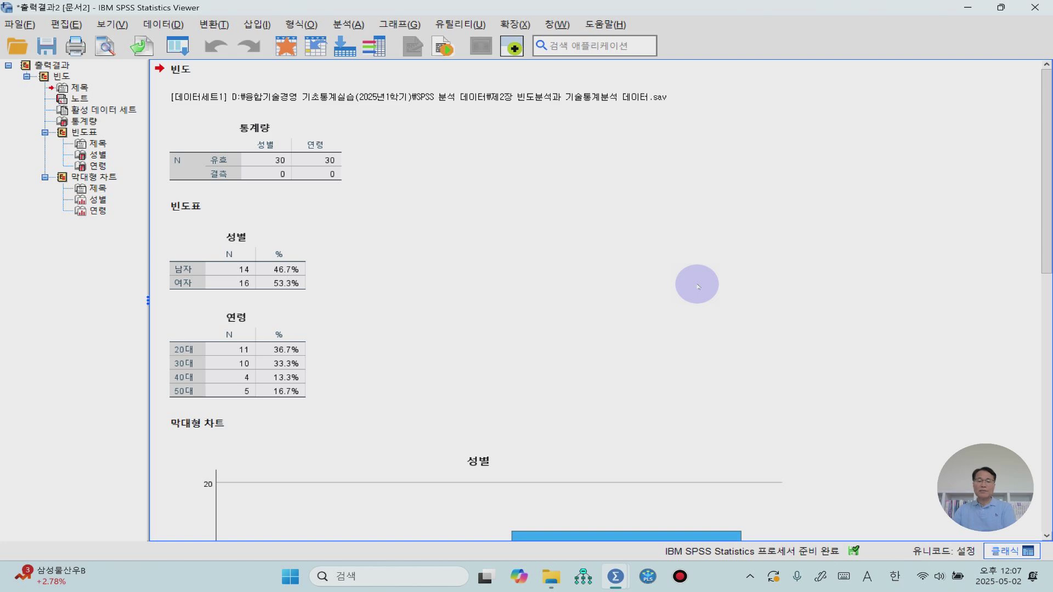
scroll(697, 286, "down", 5)
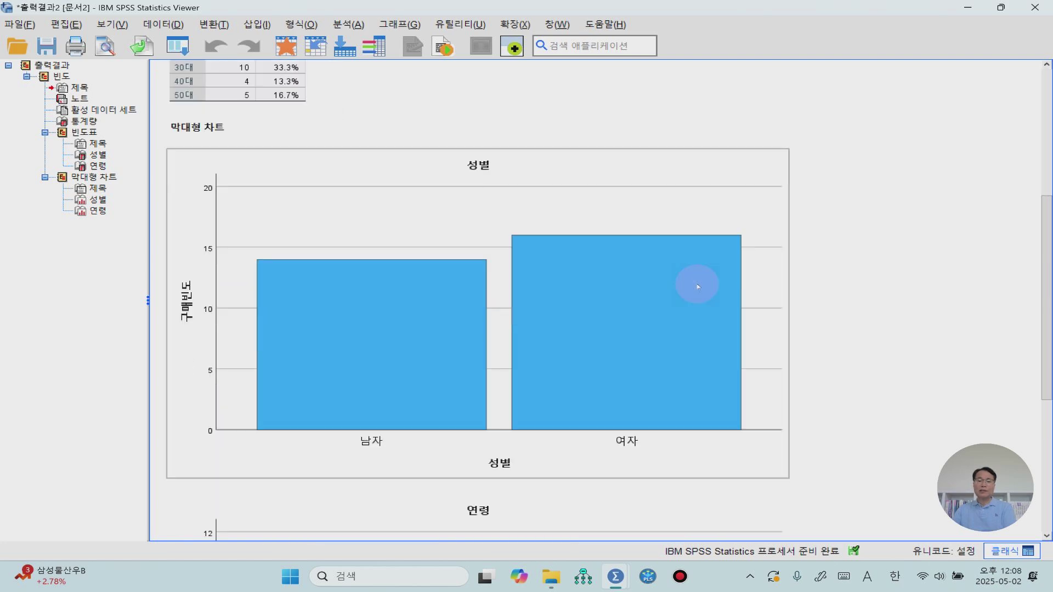
scroll(697, 286, "down", 5)
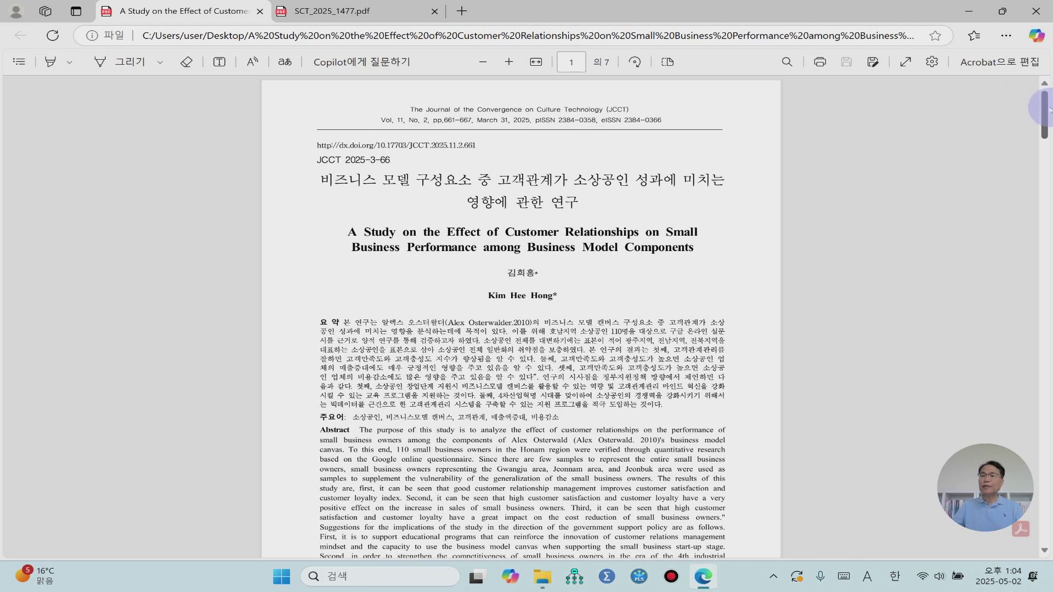
- In the Edge PDF viewer, examine the sample demographics table of the customer relationships paper and Table 1, Study Population, in SCT_2025_1477.pdf
scroll(1047, 114, "down", 1)
left_click_drag(1046, 114, 1036, 320)
scroll(1036, 320, "down", 1)
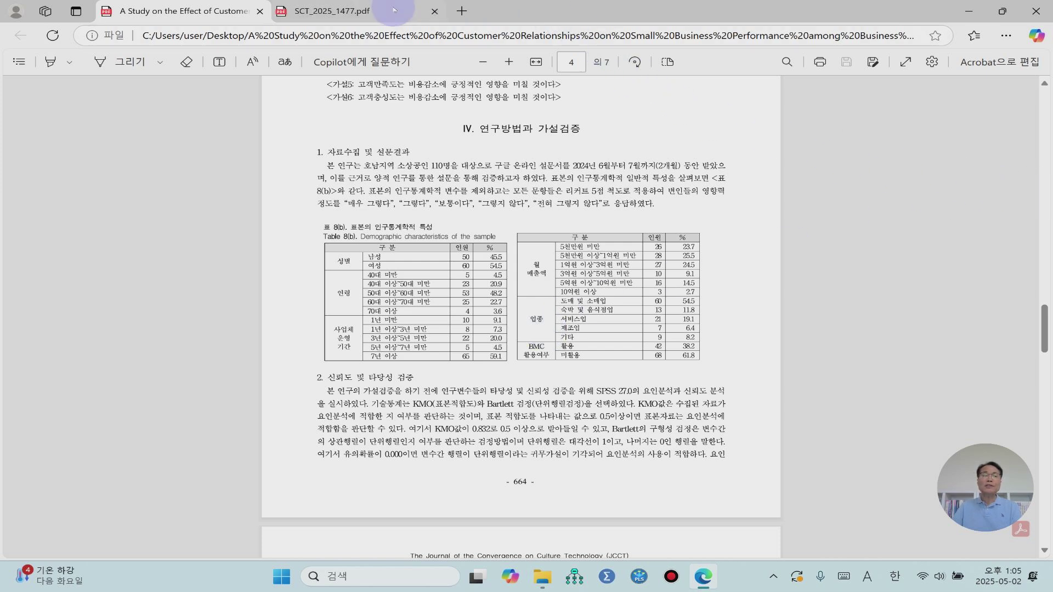
left_click(344, 12)
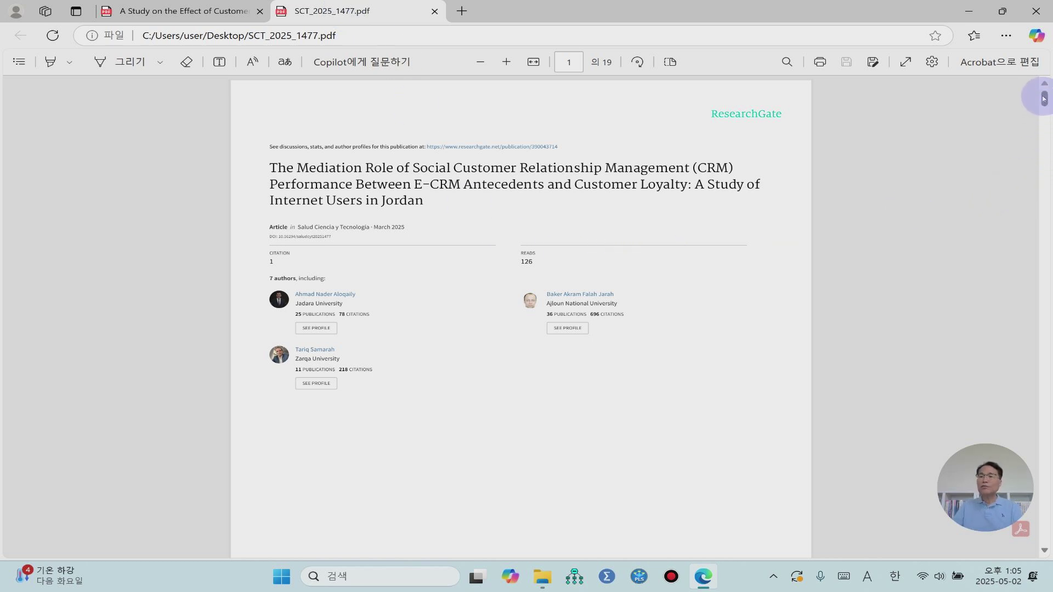
left_click_drag(1044, 98, 1042, 241)
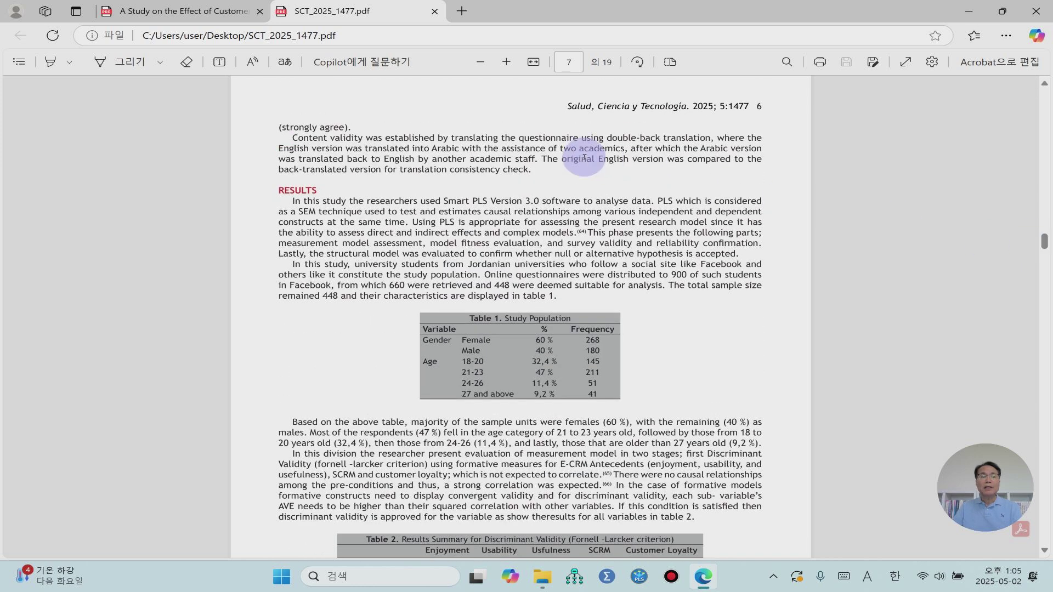